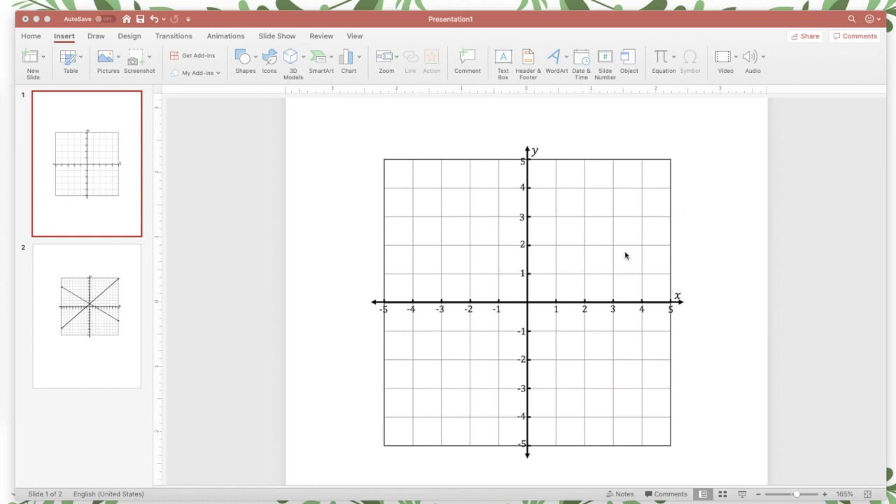
Draw a double-headed arrow from about (-2.8,-0.8) to (-0.6,-3) and add an empty text box
click(242, 58)
click(245, 58)
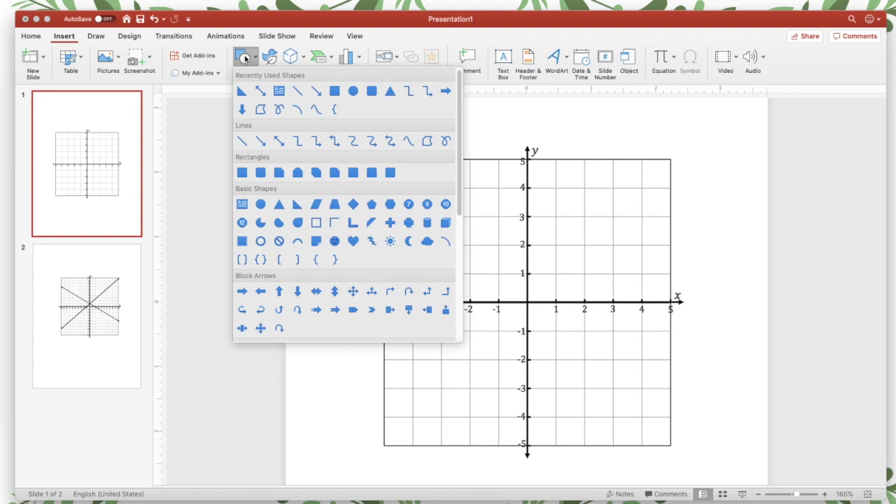
click(278, 140)
drag(446, 324, 509, 387)
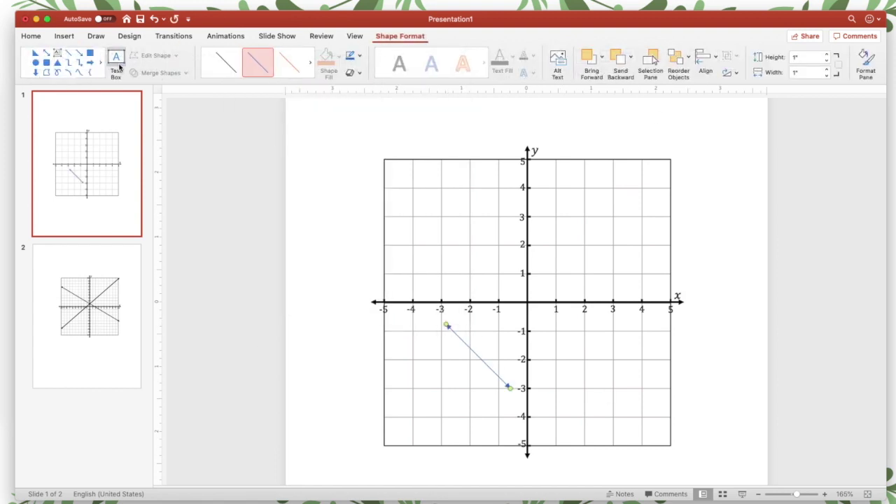
click(116, 60)
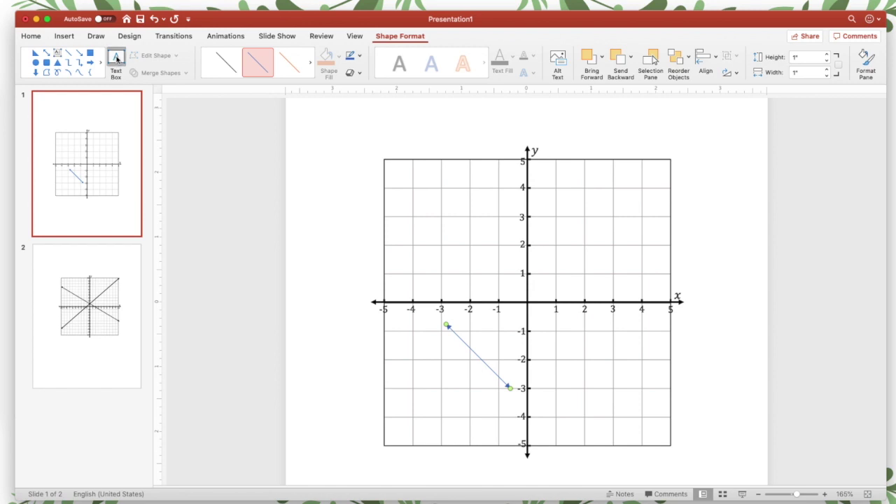
click(221, 191)
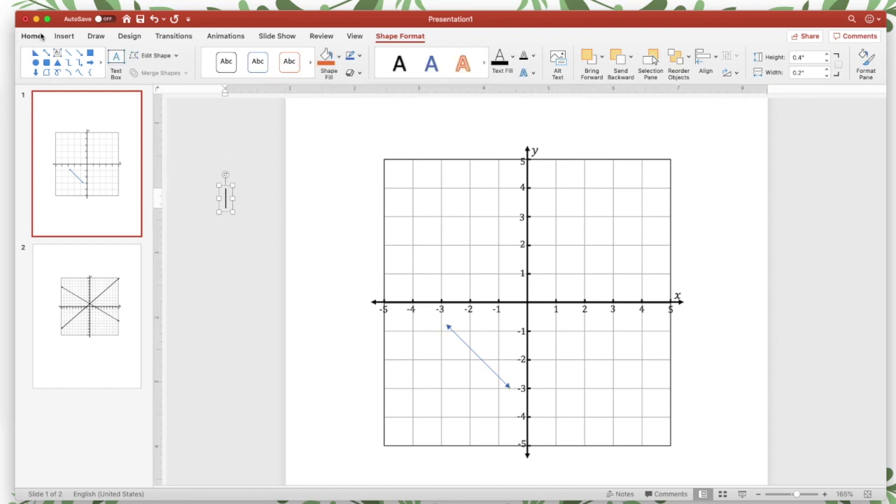
Insert a black dot symbol and place dots on the grid at (1, 2) and (4, 4)
click(62, 37)
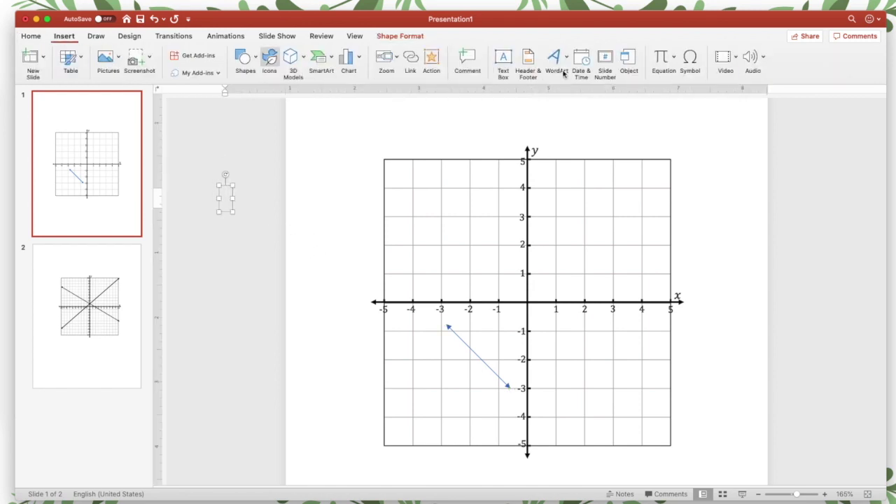
click(688, 60)
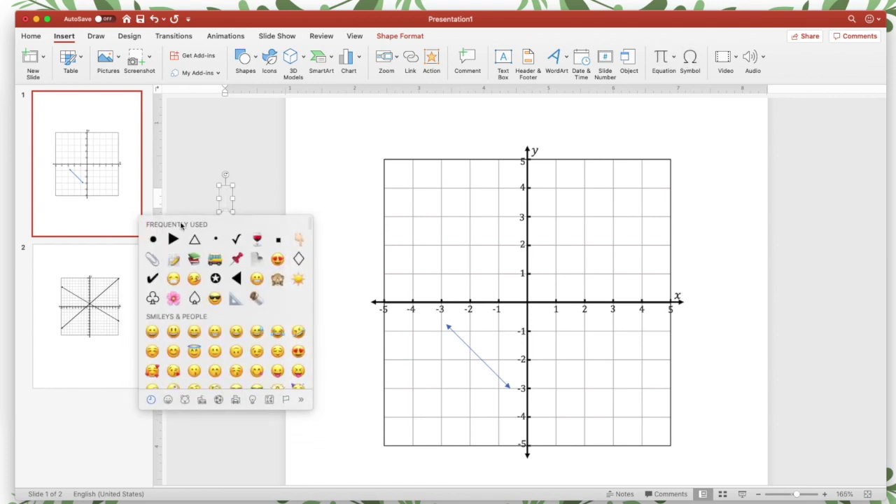
click(153, 241)
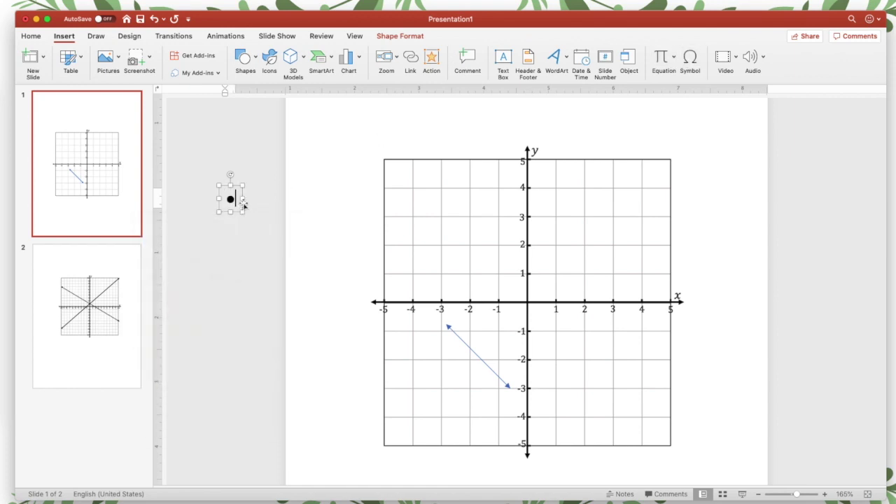
drag(242, 191, 569, 238)
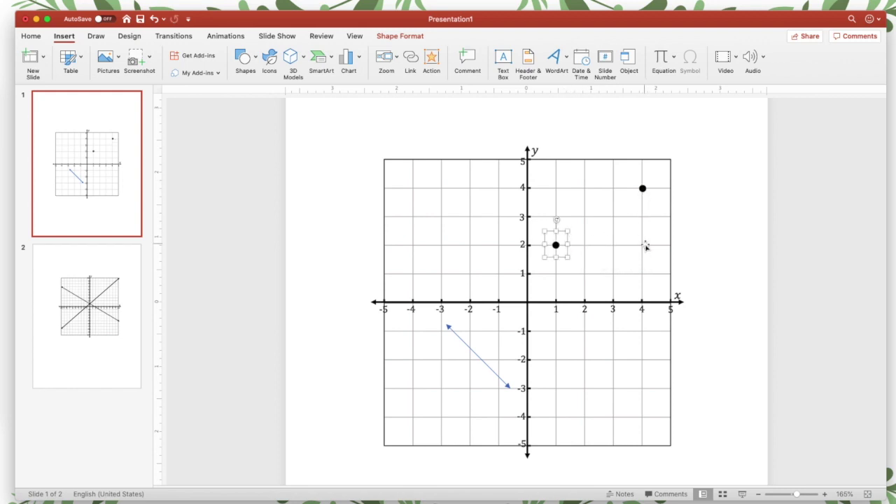
click(505, 385)
Drag the arrow's endpoints so it crosses the x-axis at -2 and passes through (1, 2) and (4, 4)
drag(510, 385, 670, 161)
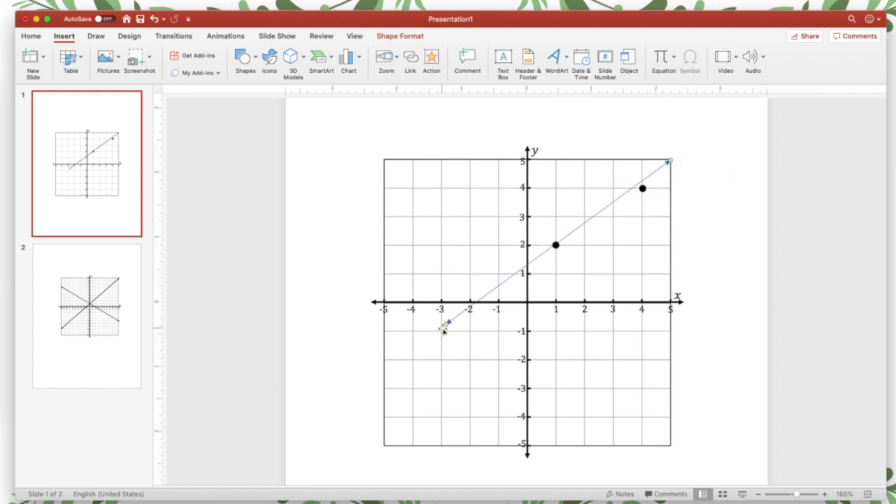
drag(444, 331, 372, 407)
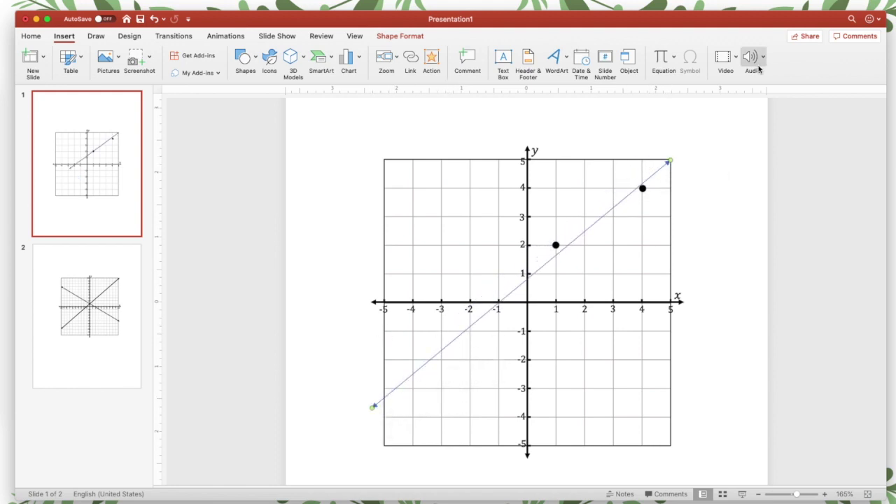
drag(671, 161, 679, 163)
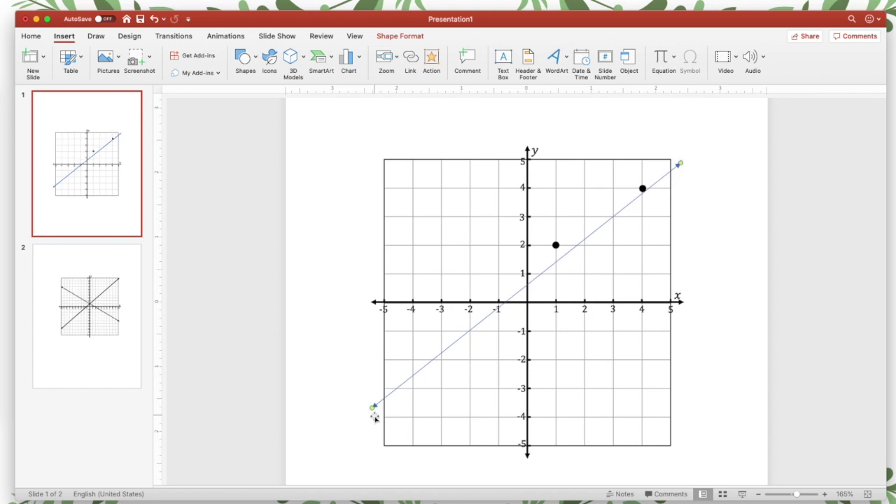
drag(374, 418, 356, 378)
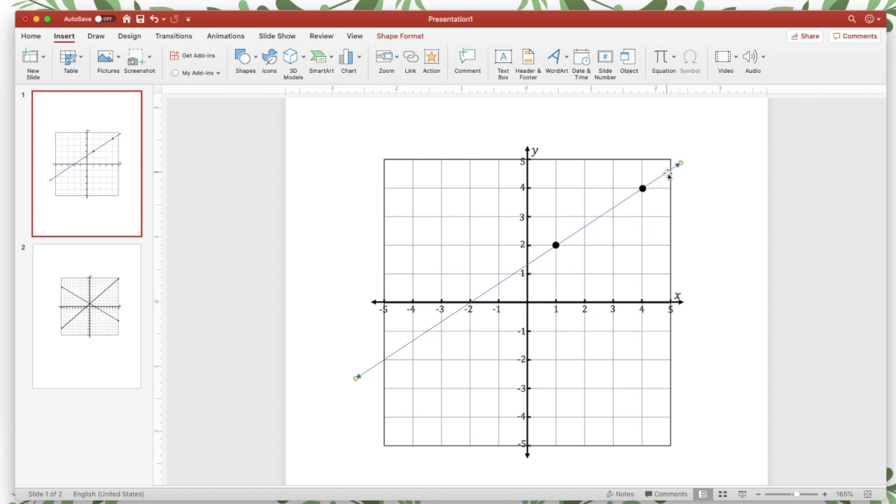
Format the arrow line as black with a 2 pt width
double_click(668, 174)
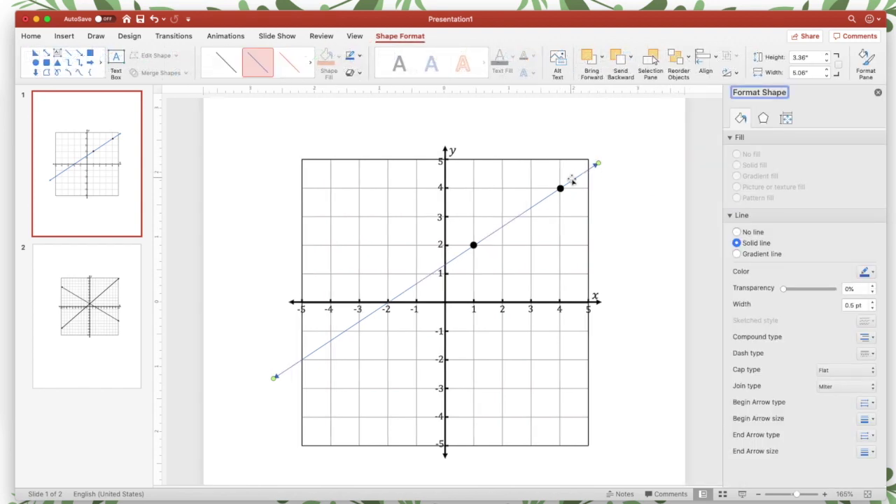
click(865, 273)
click(854, 300)
click(850, 304)
text(2)
key(Return)
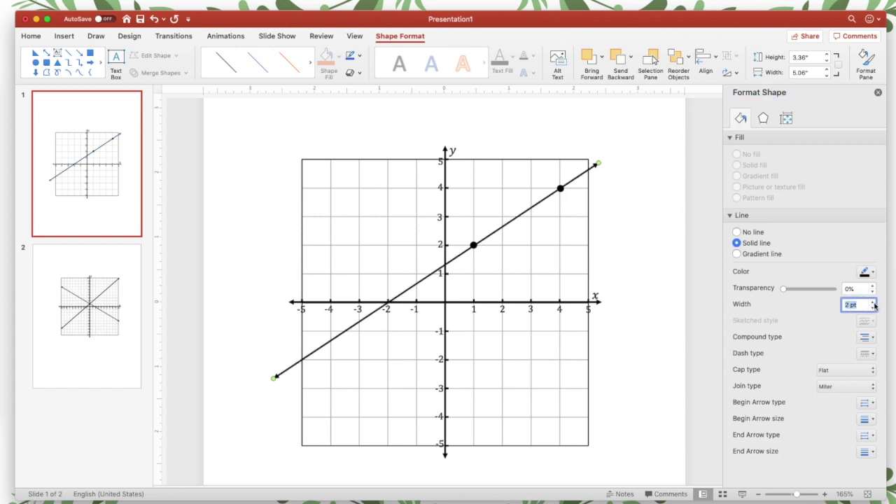
click(628, 195)
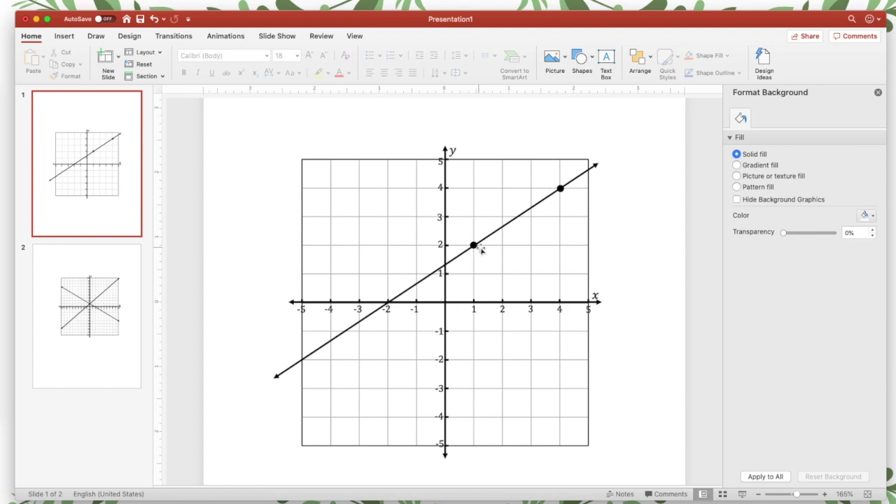
Delete the two point dots at (1, 2) and (4, 4)
click(483, 246)
click(556, 202)
click(569, 190)
key(Delete)
click(584, 175)
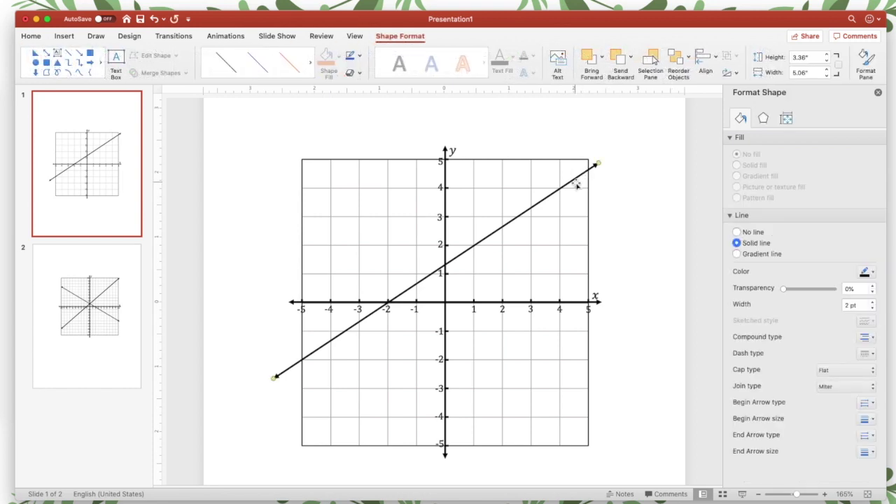
click(867, 355)
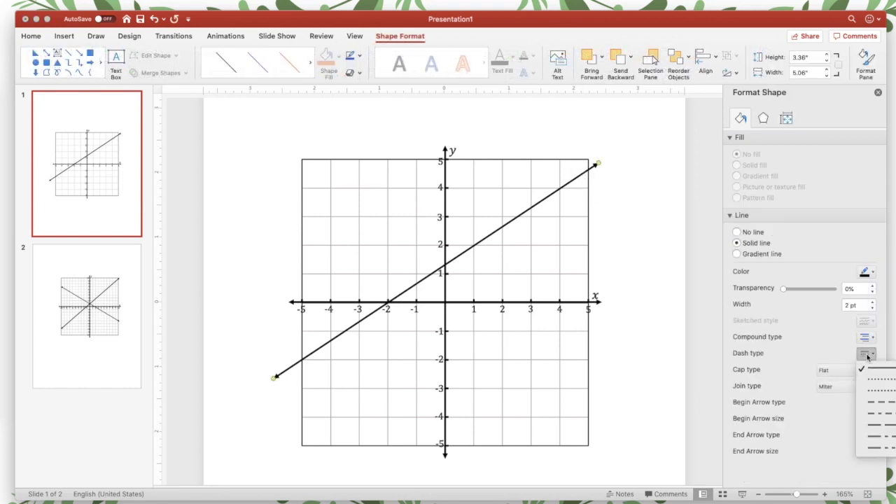
click(879, 392)
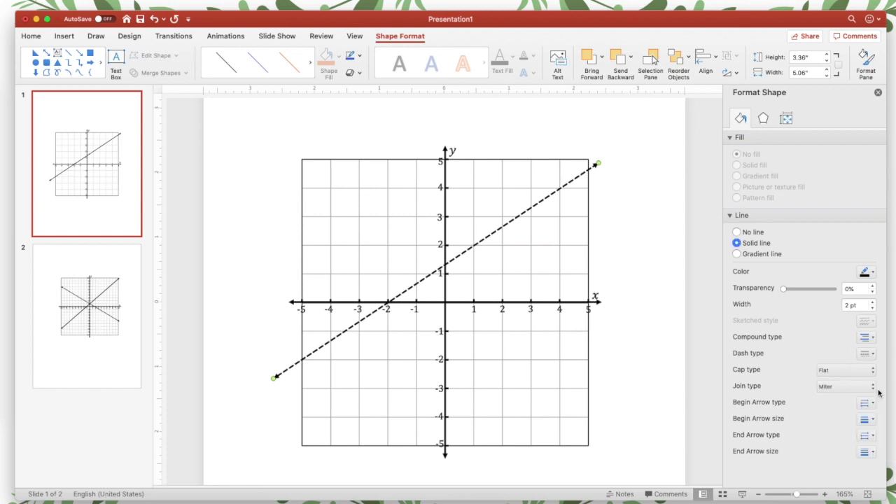
click(868, 355)
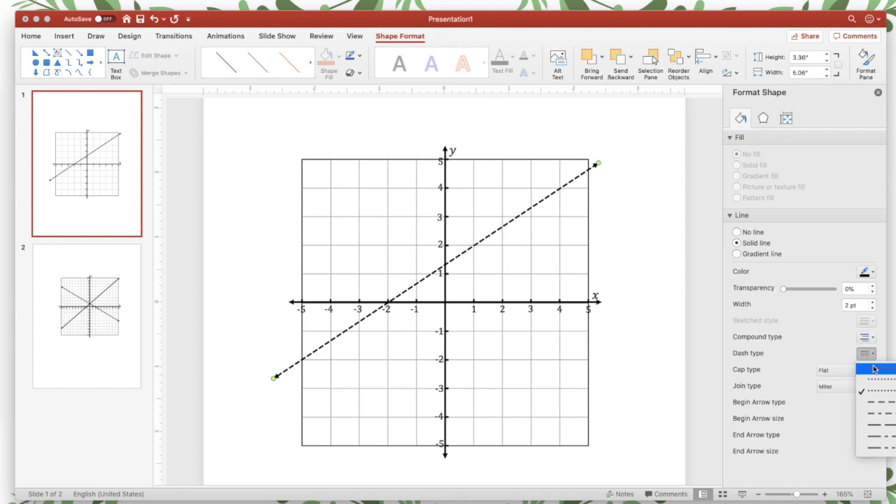
click(873, 369)
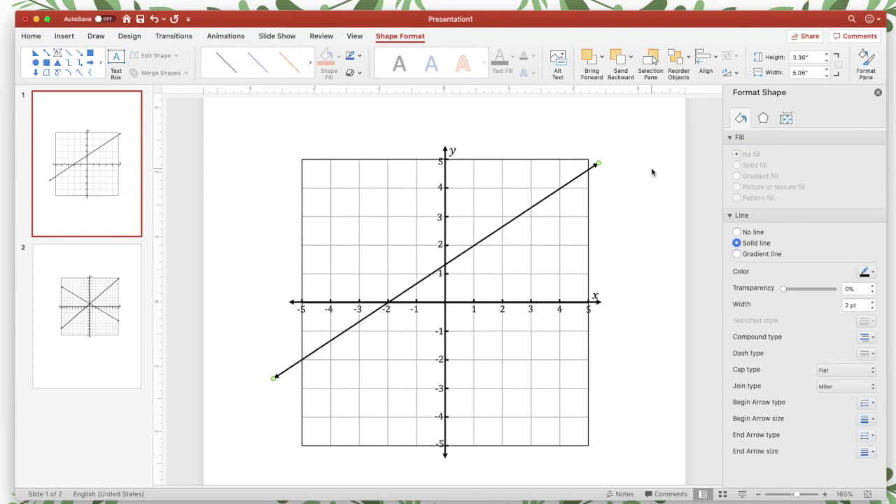
click(63, 36)
Trace a freeform along the sloped line and the grid's right and bottom borders, closing at the line's left end
click(251, 63)
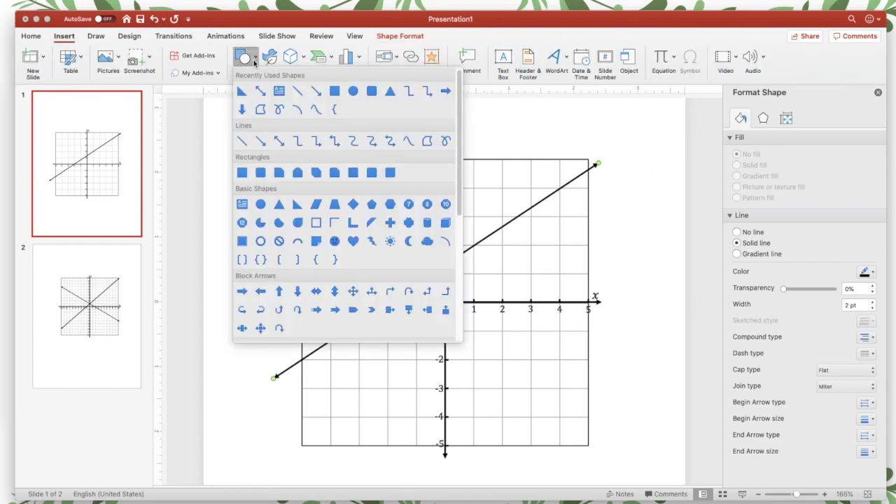
click(261, 111)
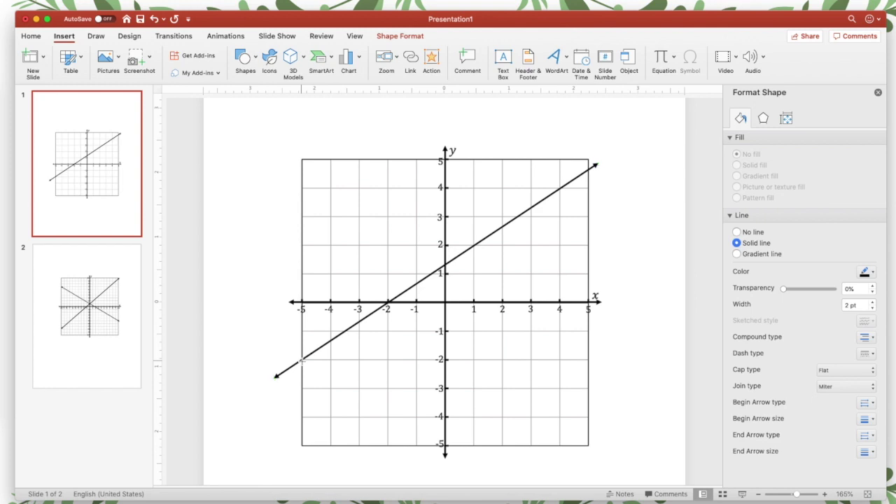
key(Escape)
drag(304, 360, 590, 168)
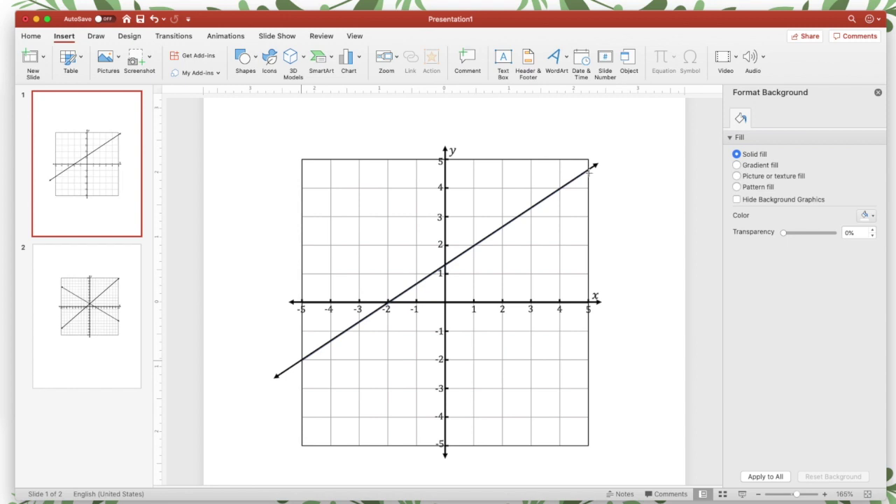
drag(589, 180, 588, 434)
drag(575, 448, 302, 445)
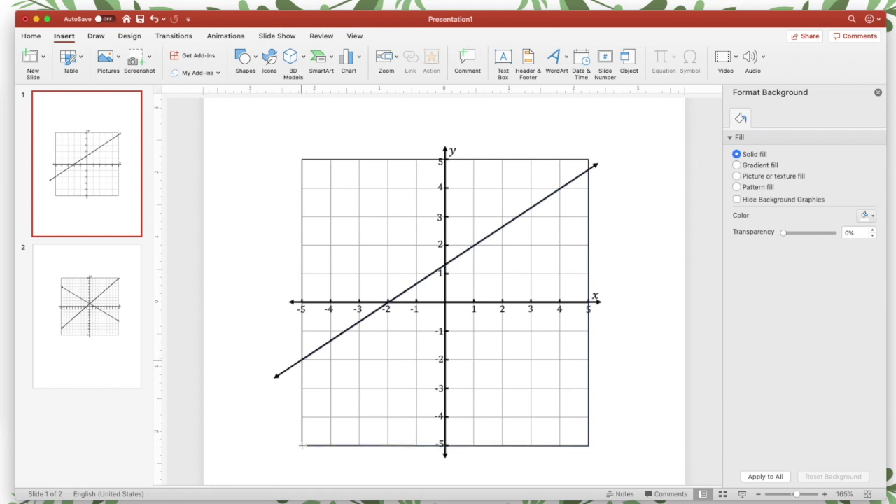
click(302, 361)
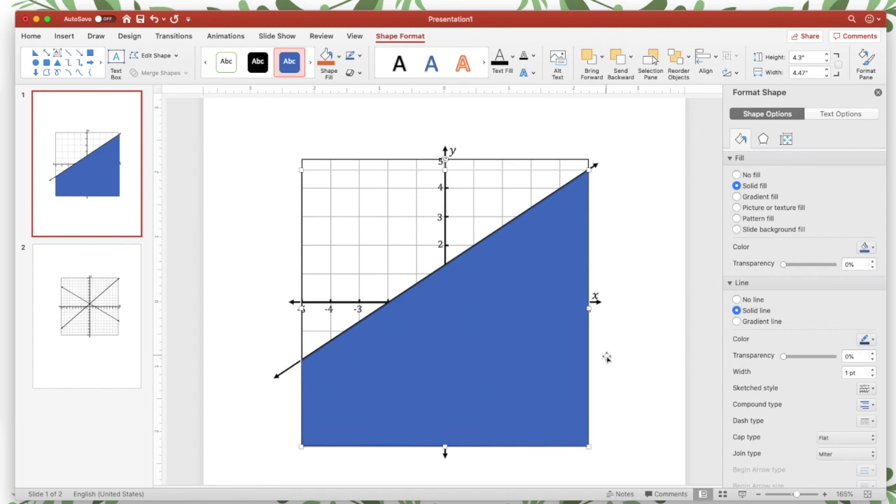
Give the shading a grey fill, no outline and 50% transparency
click(866, 248)
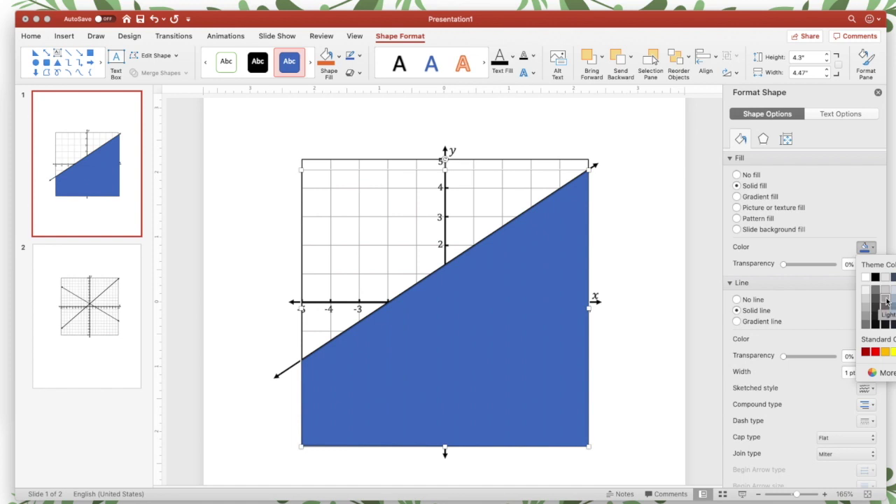
click(887, 300)
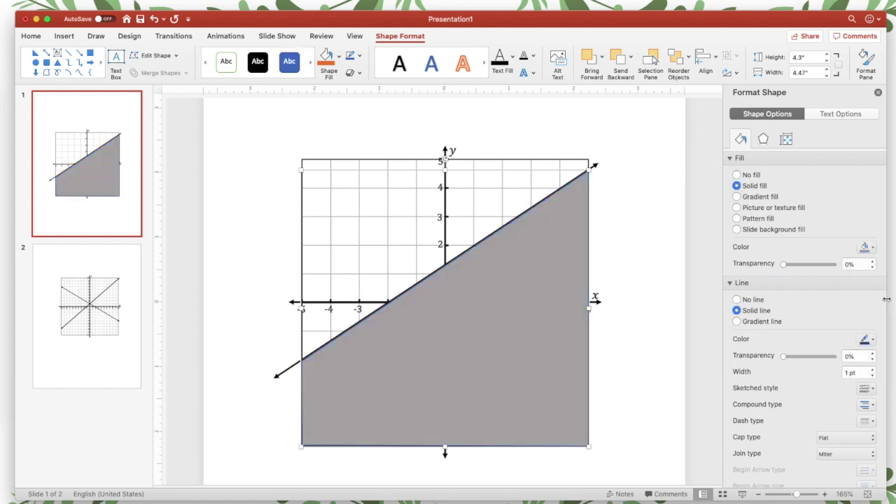
click(737, 300)
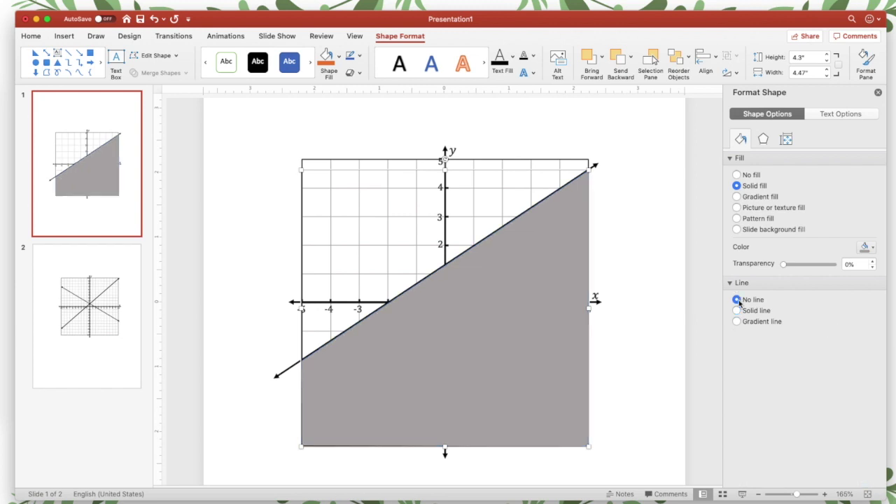
click(848, 264)
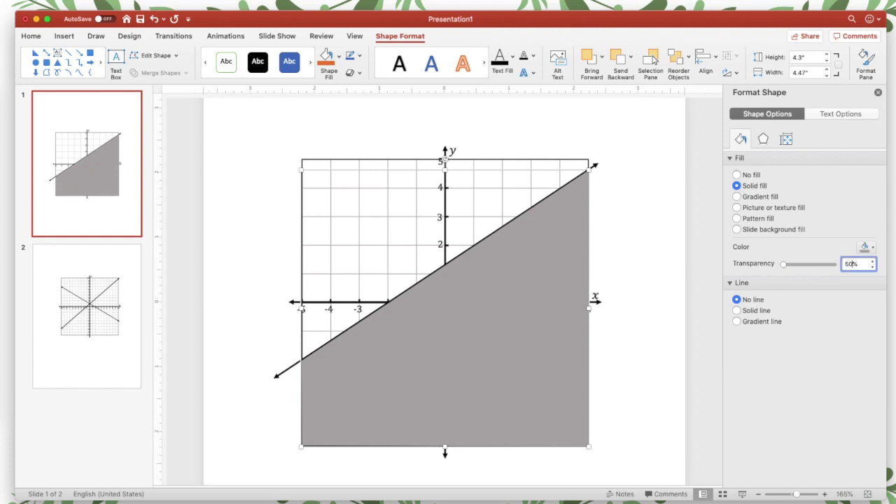
text(5)
key(Return)
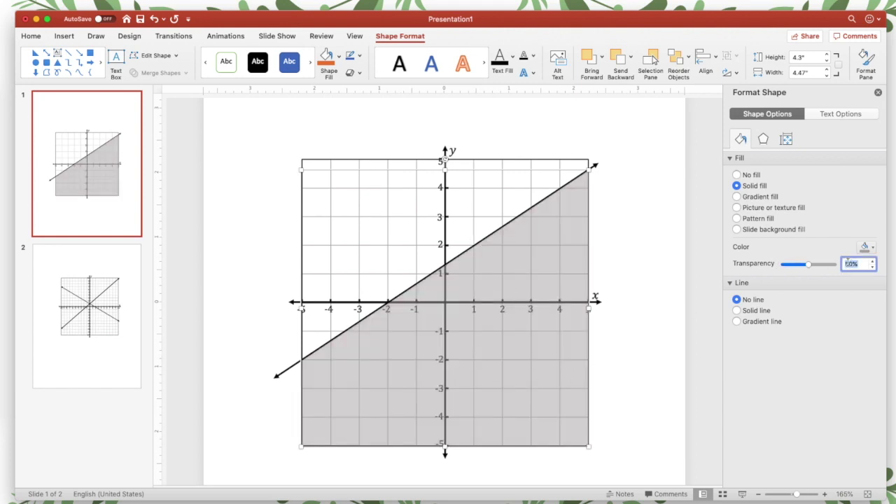
Raise the shading's transparency to 75% and switch it to a darker grey
click(852, 265)
key(BackSpace)
key(BackSpace)
text(75)
key(Return)
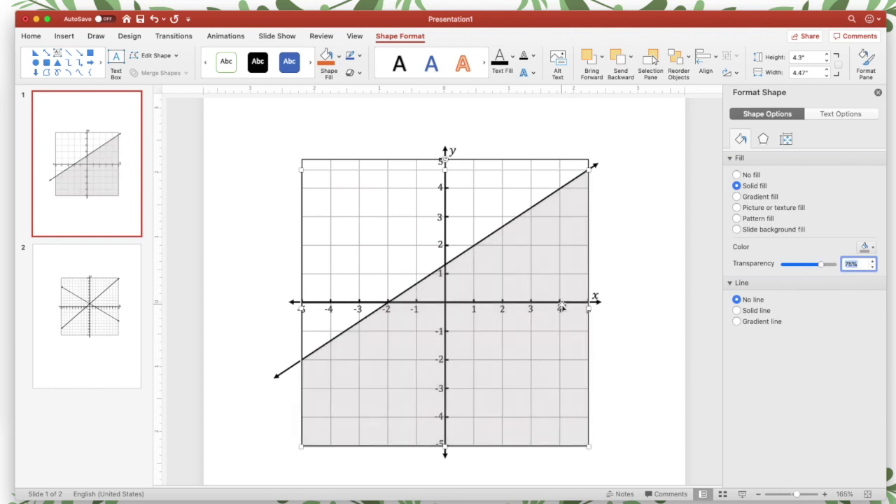
click(868, 246)
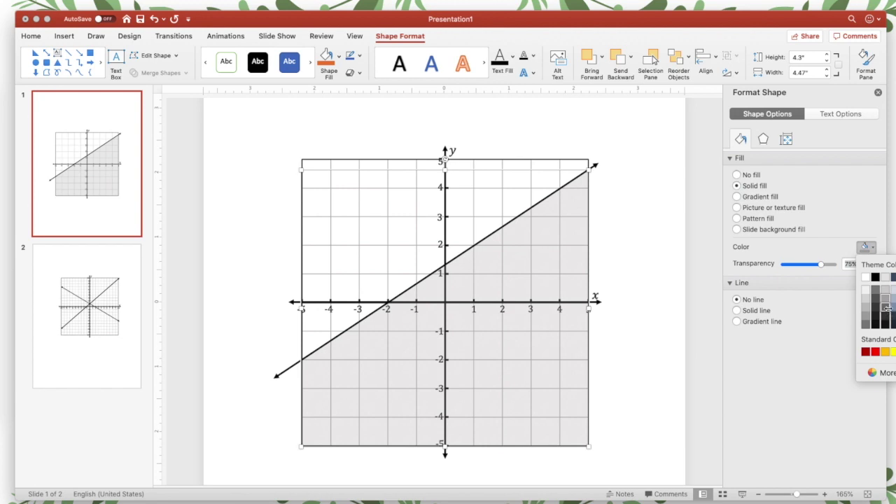
click(888, 308)
click(868, 247)
click(885, 316)
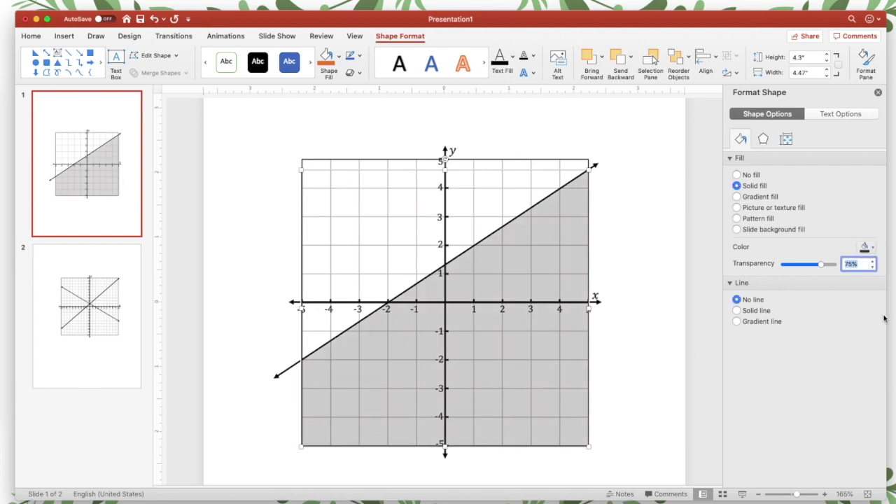
click(617, 303)
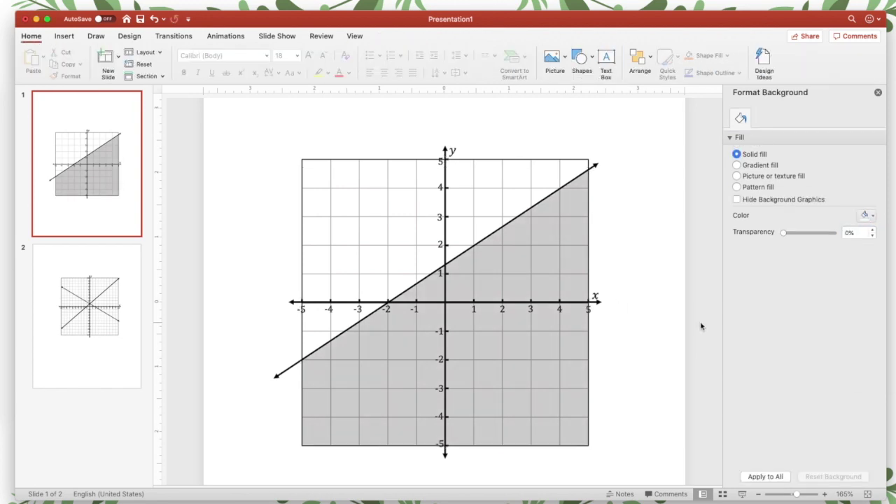
click(97, 306)
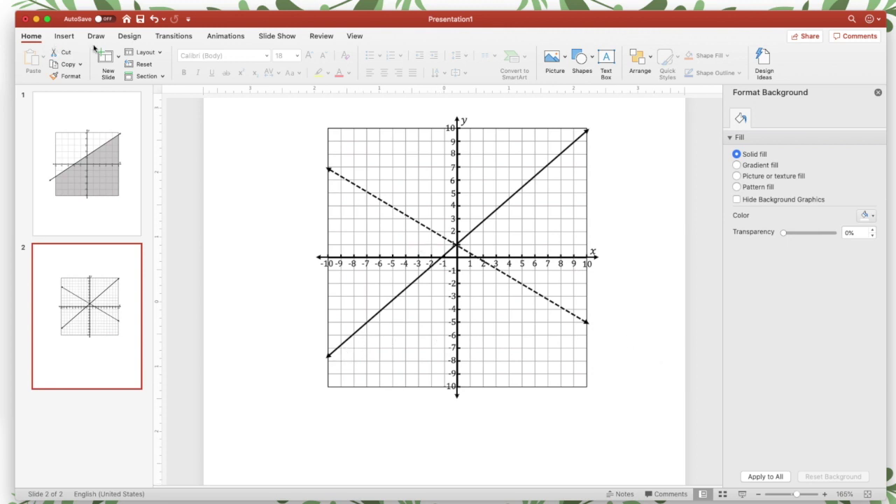
Trace a freeform along the solid line, the dashed line and the grid's bottom edge on slide 2
click(67, 36)
click(257, 57)
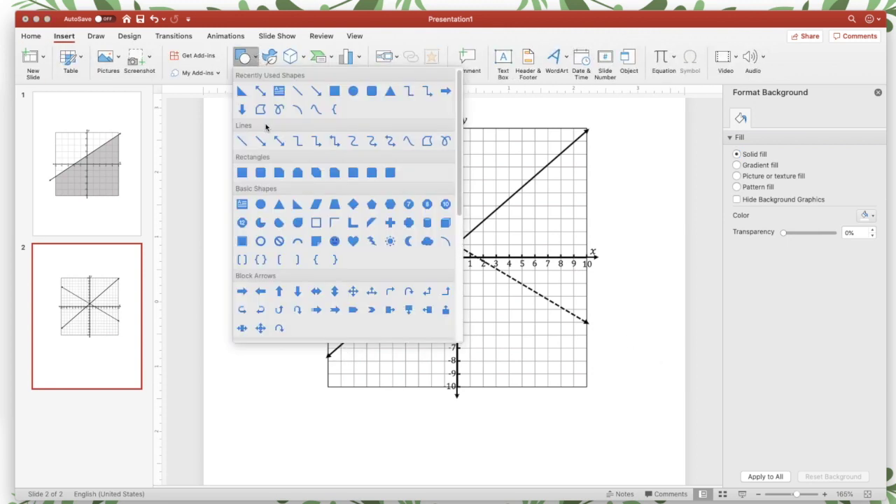
click(261, 109)
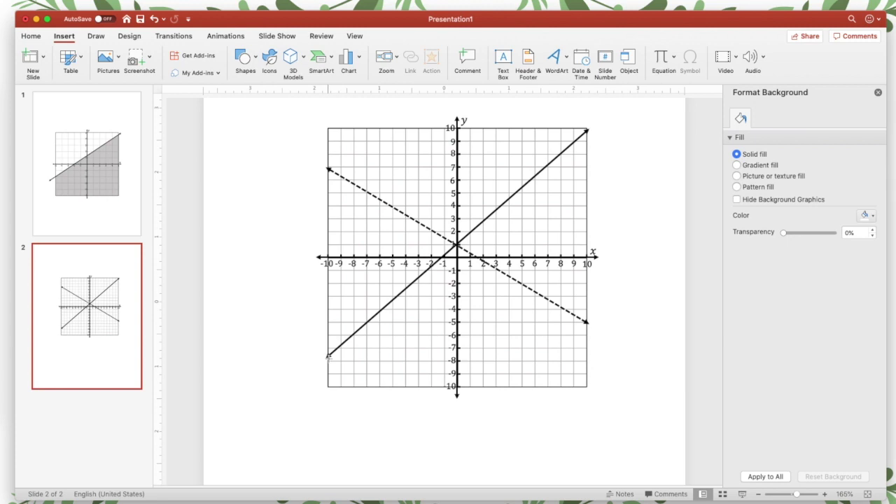
drag(328, 358, 408, 281)
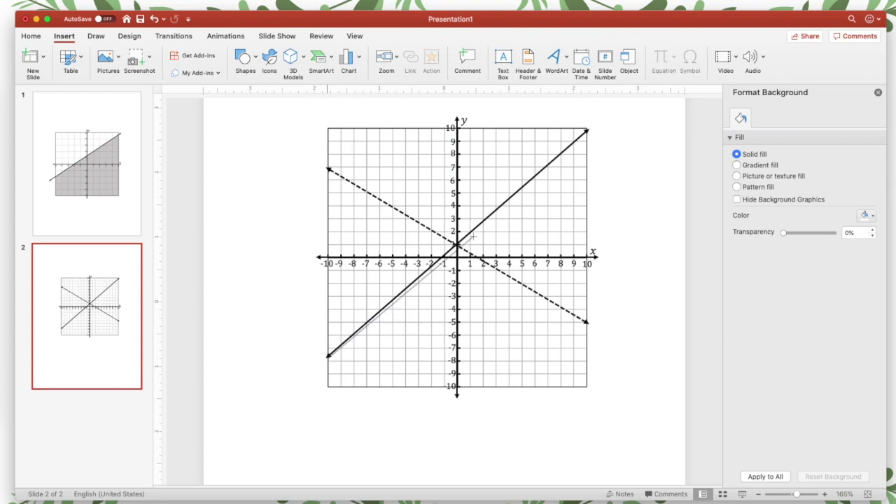
mouse_move(473, 237)
mouse_down()
mouse_move(455, 247)
mouse_move(586, 322)
mouse_up()
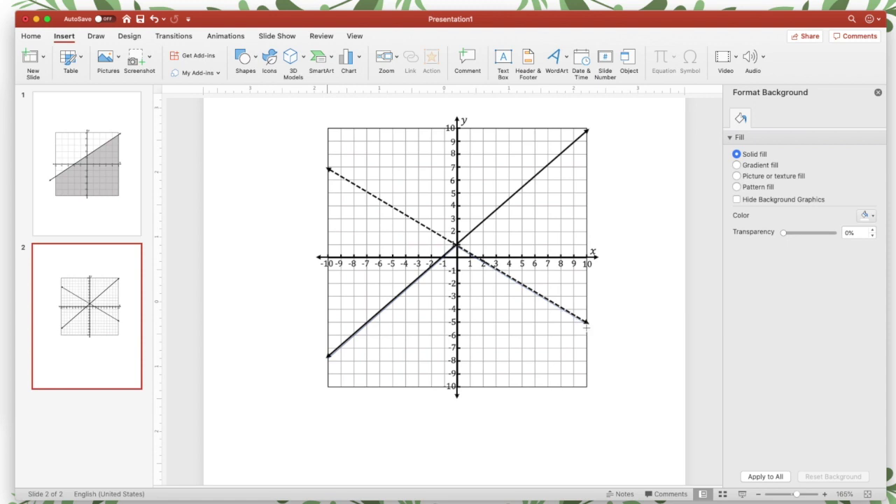
drag(587, 387, 332, 402)
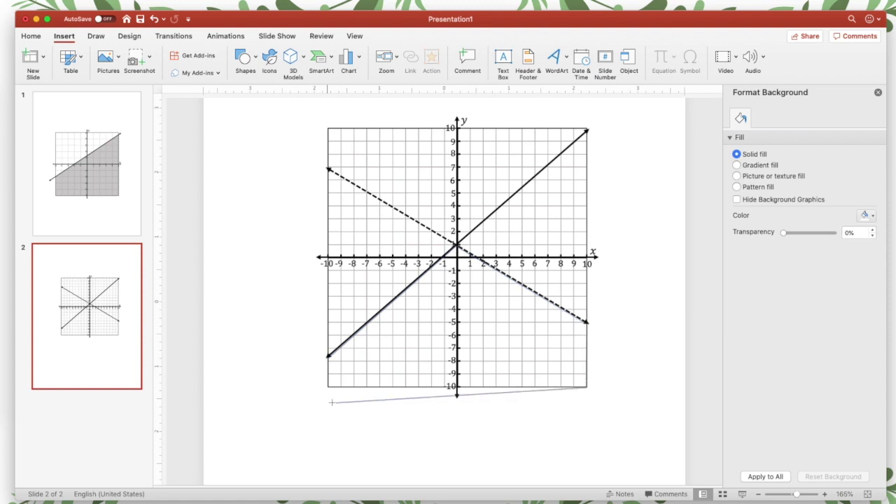
click(328, 387)
Close the freeform at the solid line's lower end and fill it dark grey
click(327, 358)
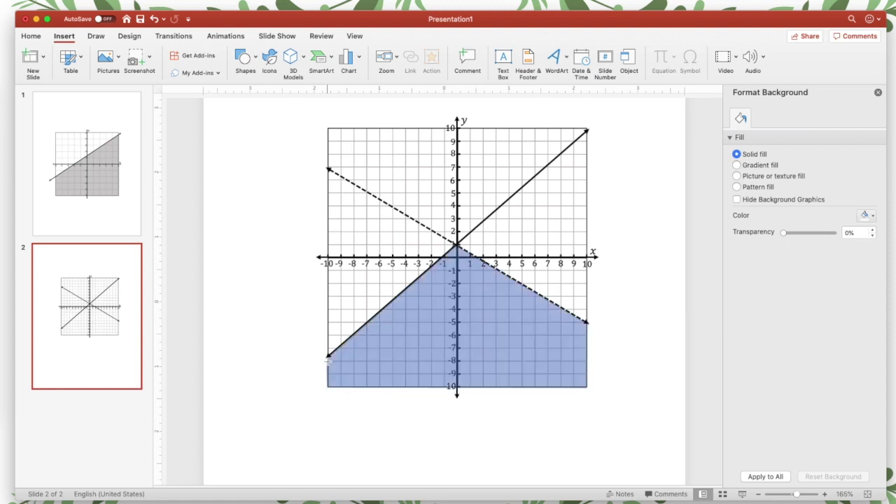
double_click(328, 359)
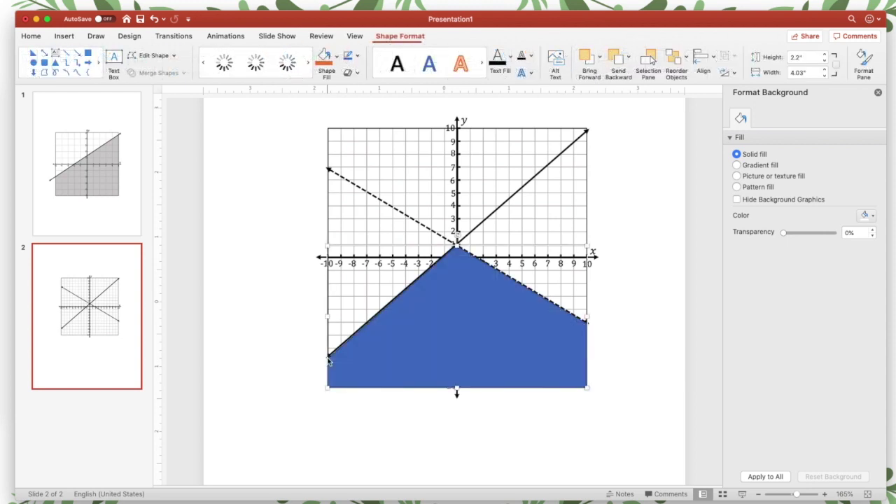
click(867, 247)
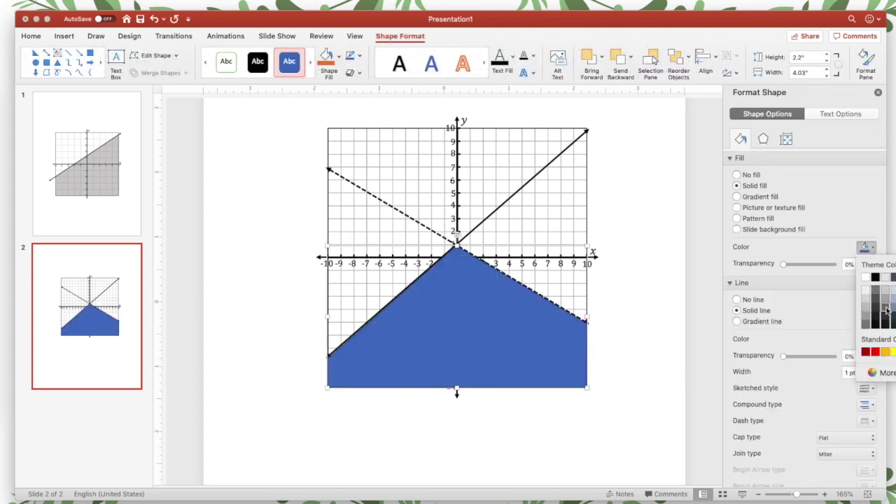
click(886, 310)
Set the fill transparency to 75% and remove the shape's outline
click(849, 264)
text(7)
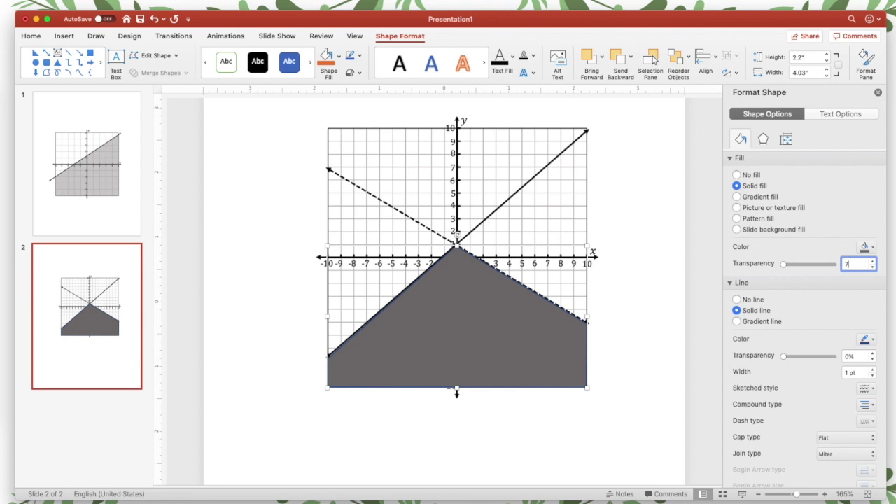
text(5)
key(Return)
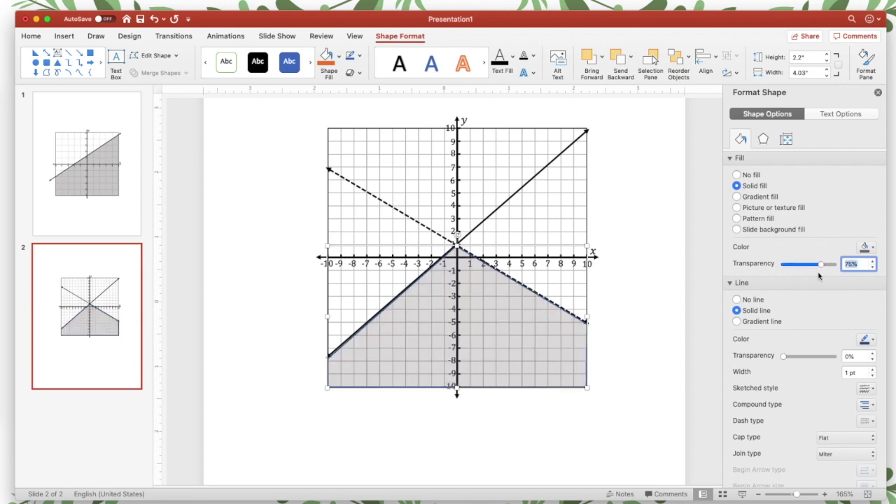
click(736, 300)
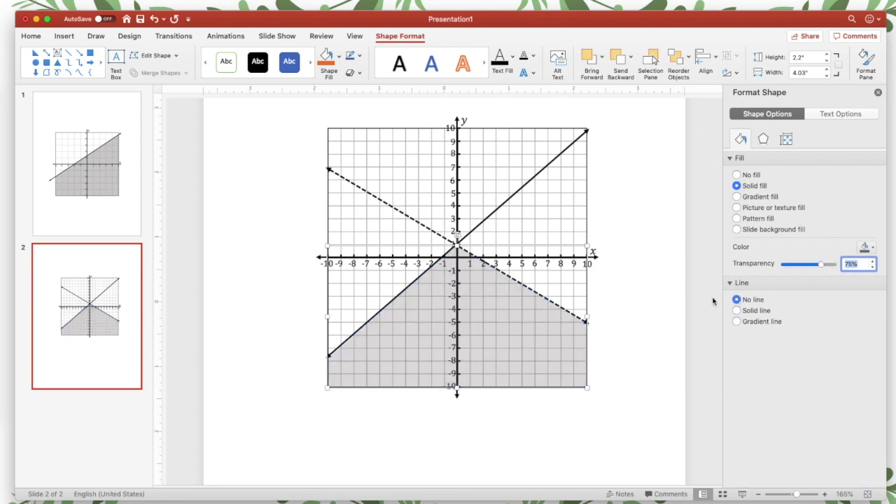
click(651, 289)
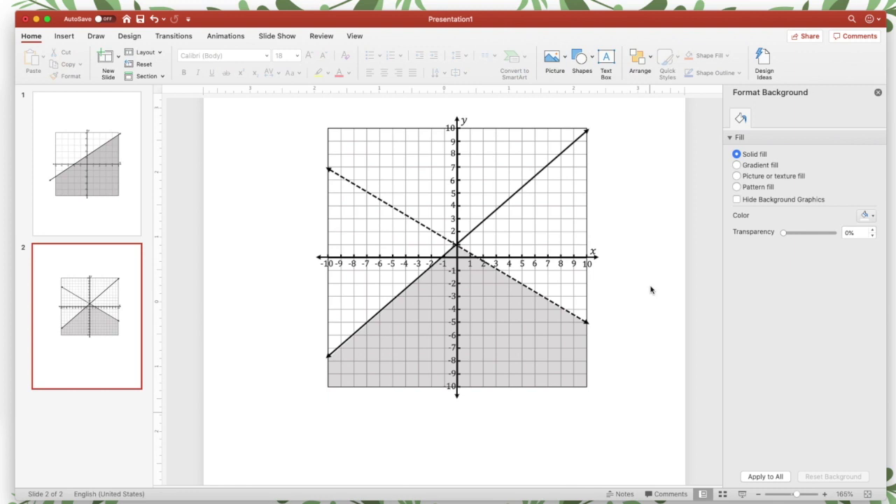